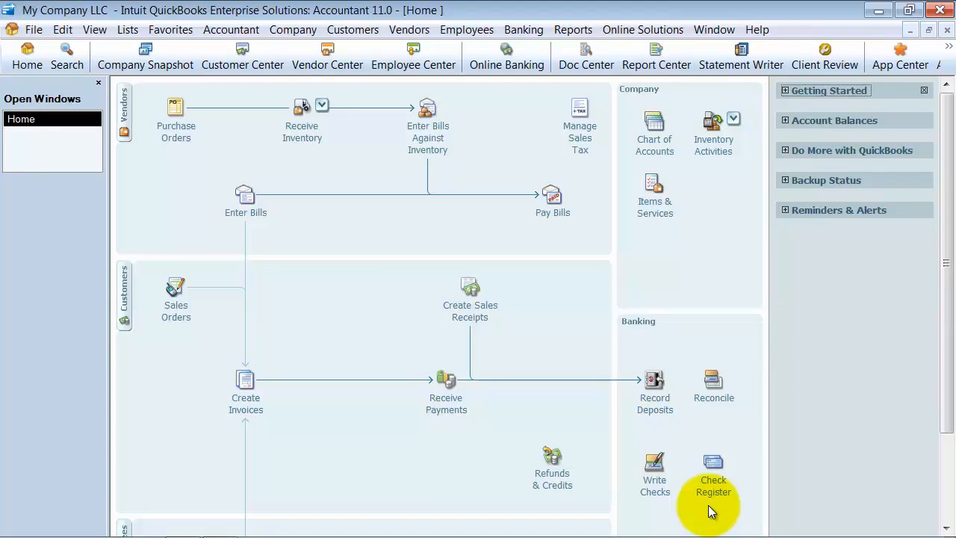
Step: Open a blank vendor bill and highlight its bill date
click(231, 214)
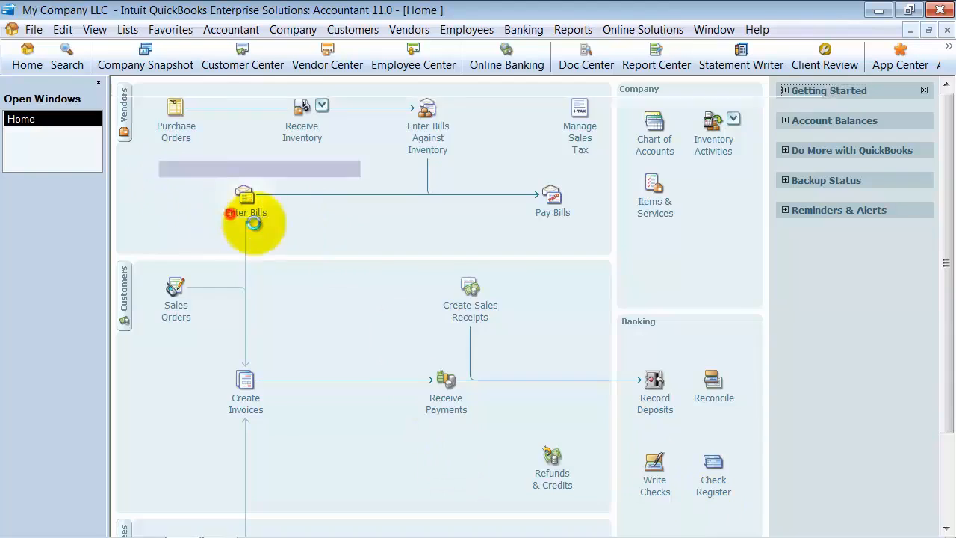
click(455, 164)
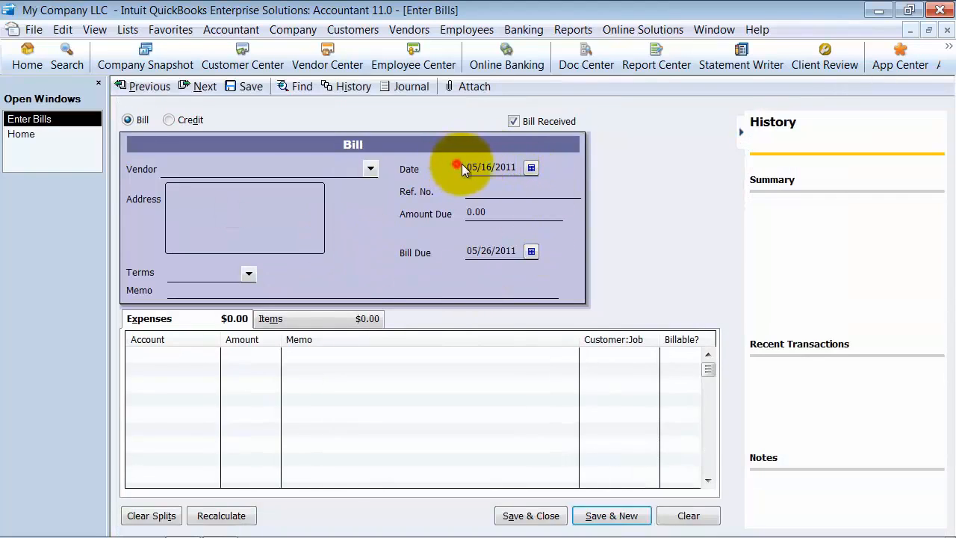
click(512, 166)
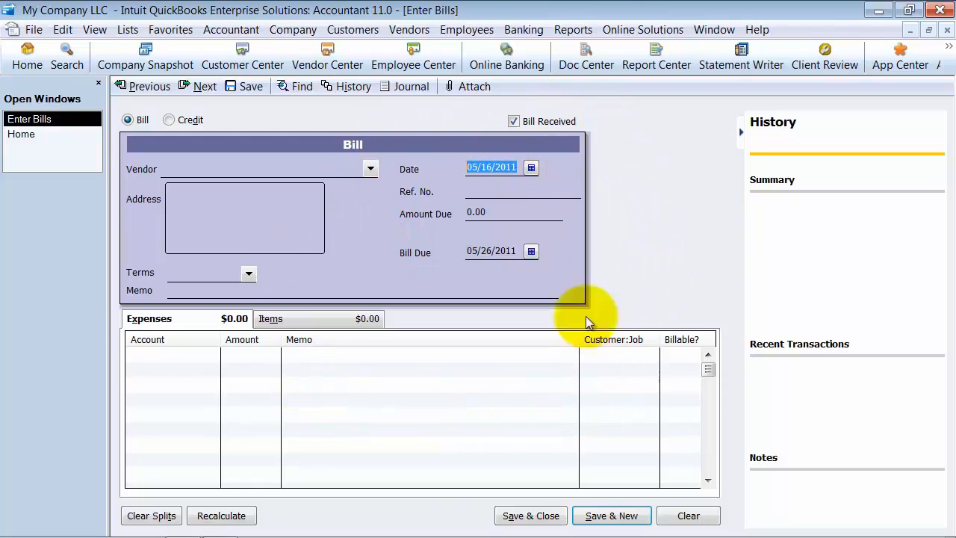
click(469, 166)
drag(469, 165, 527, 169)
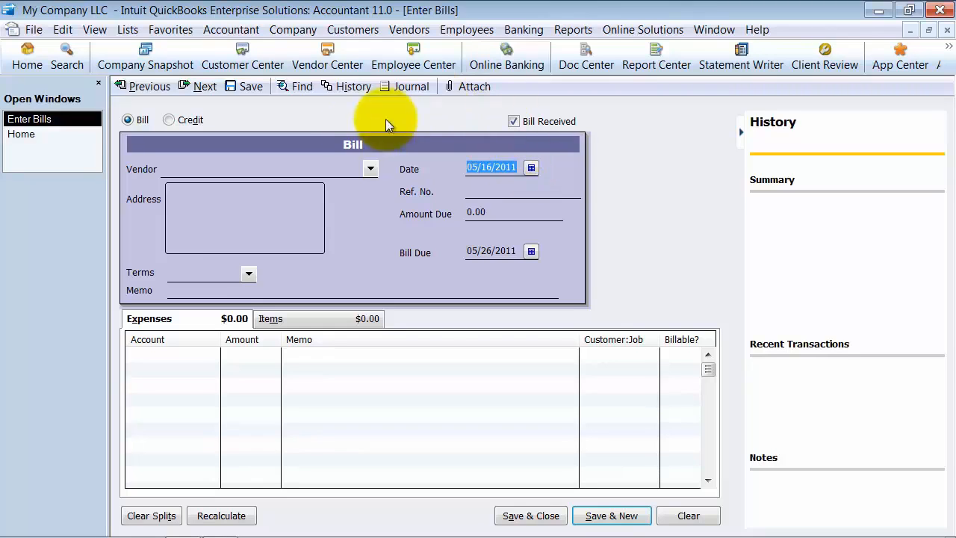
Step: Look back one by one through the previously entered bills to examine their dates and amounts
click(170, 87)
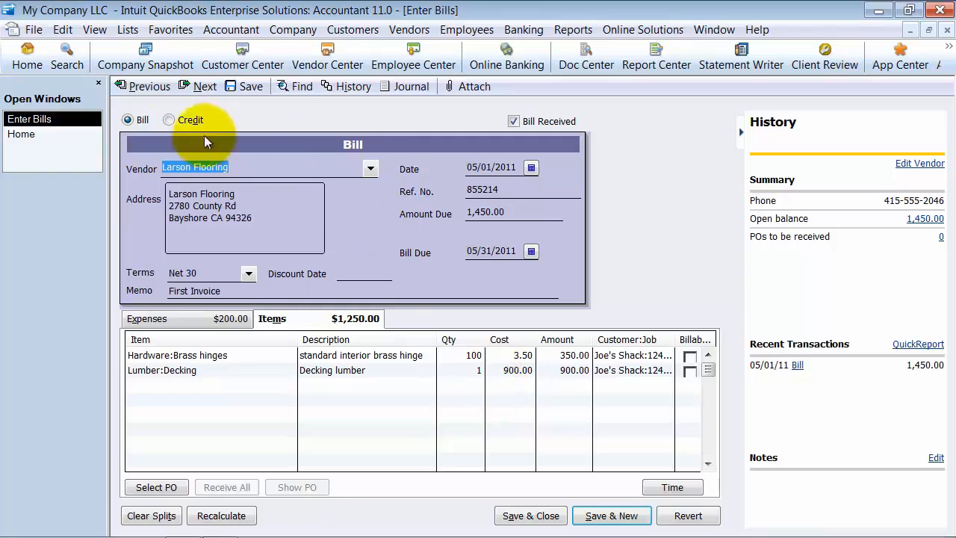
click(133, 87)
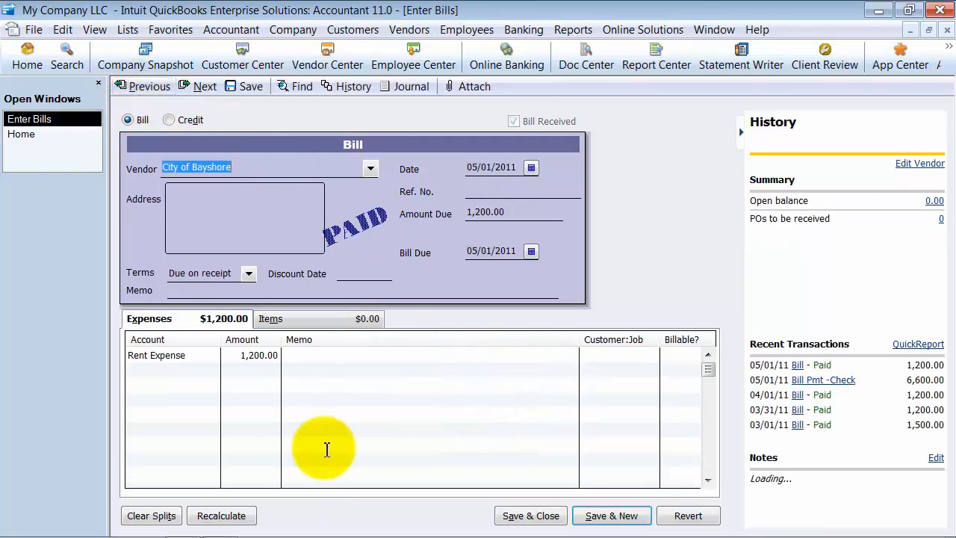
click(153, 88)
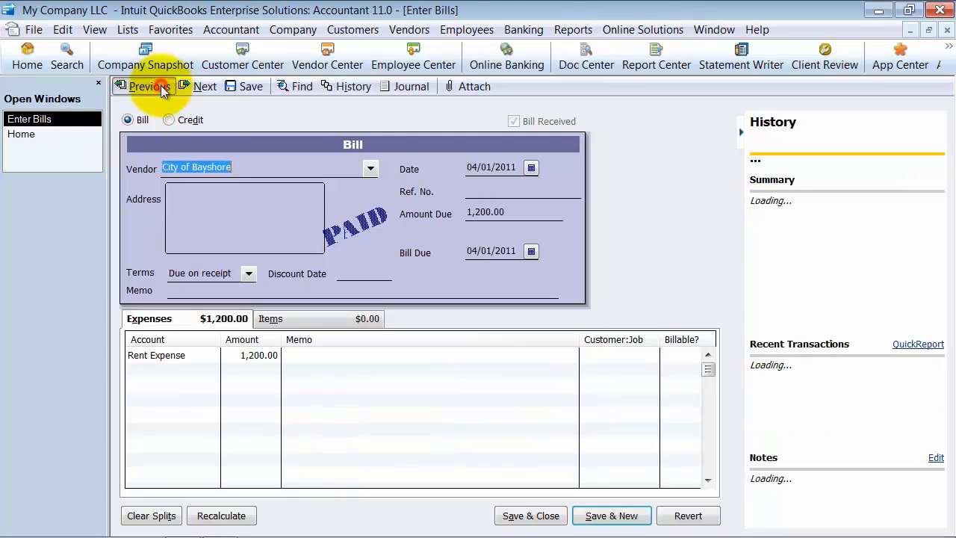
click(161, 88)
click(161, 88)
click(160, 88)
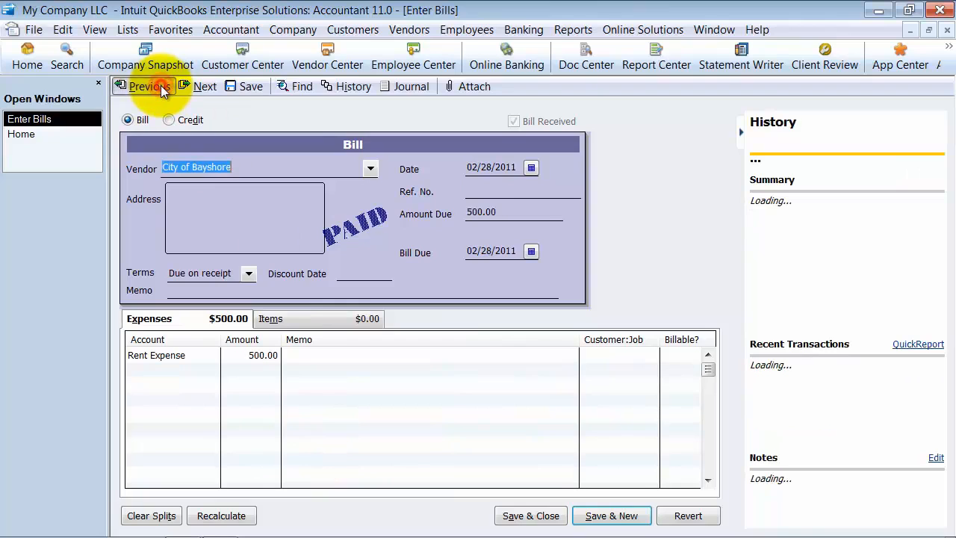
click(161, 88)
click(160, 88)
click(161, 88)
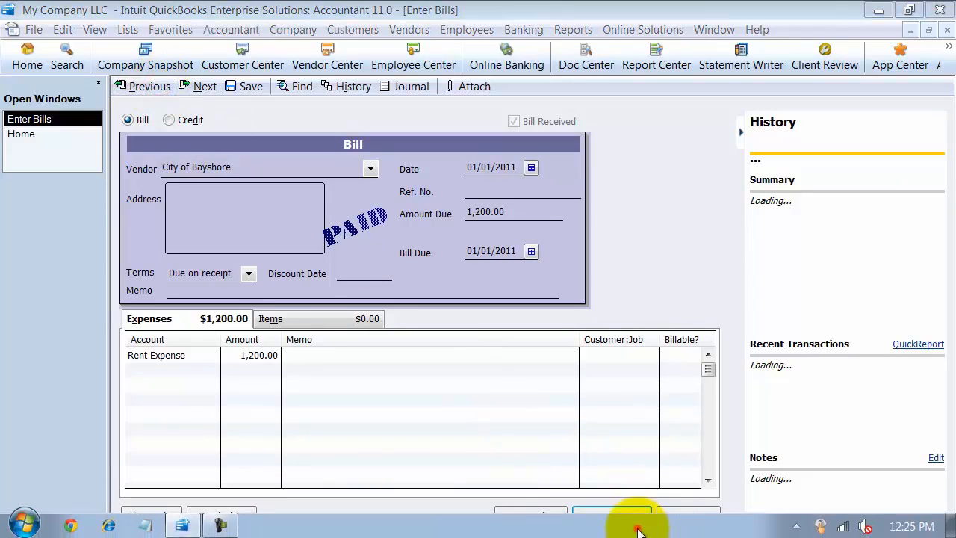
Step: Return to the Larson Flooring bill dated 05/01/2011, show its expense lines and highlight the Freight & Delivery amount
click(625, 514)
click(142, 85)
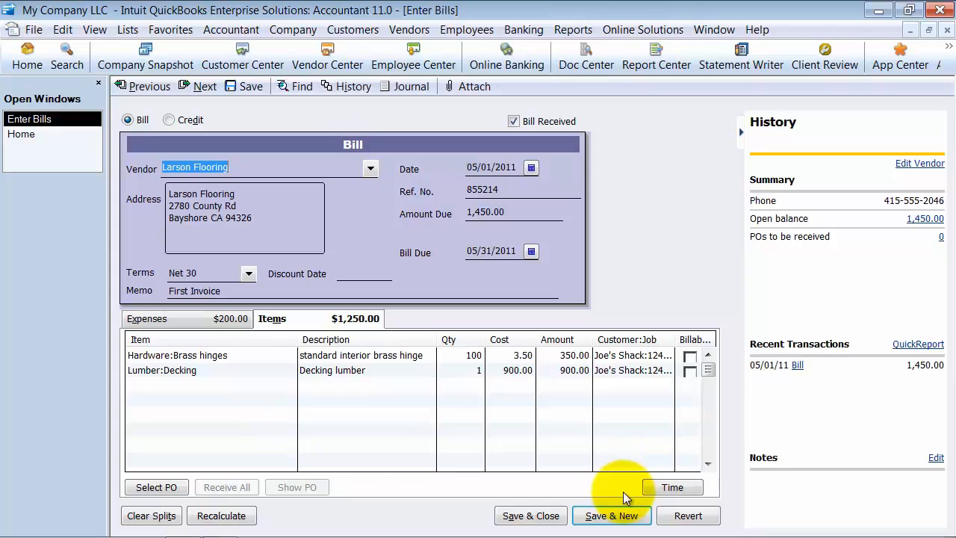
click(142, 322)
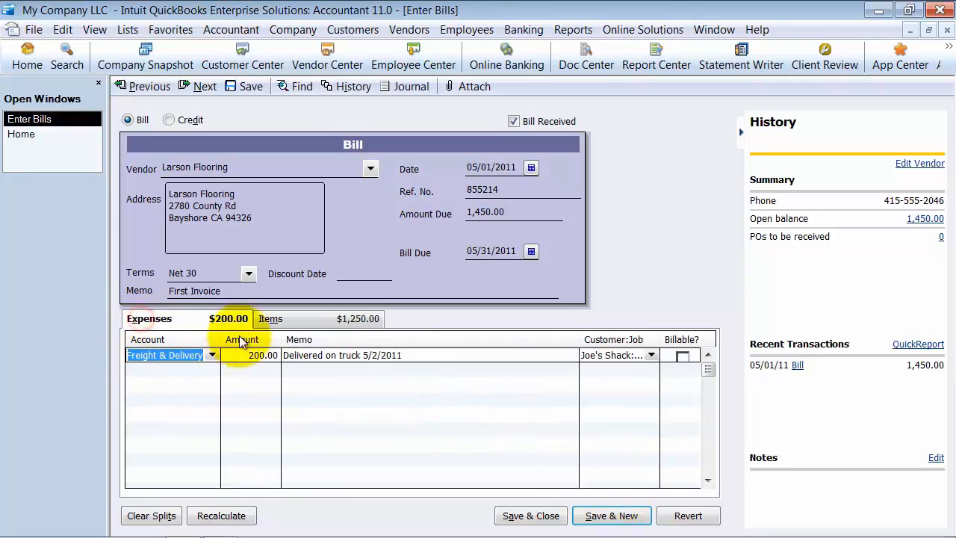
drag(247, 359, 256, 358)
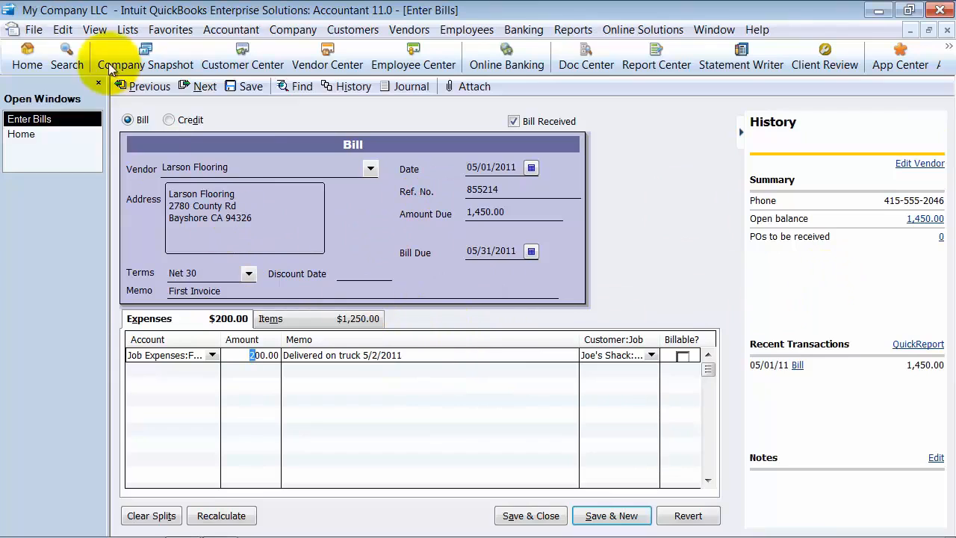
click(62, 29)
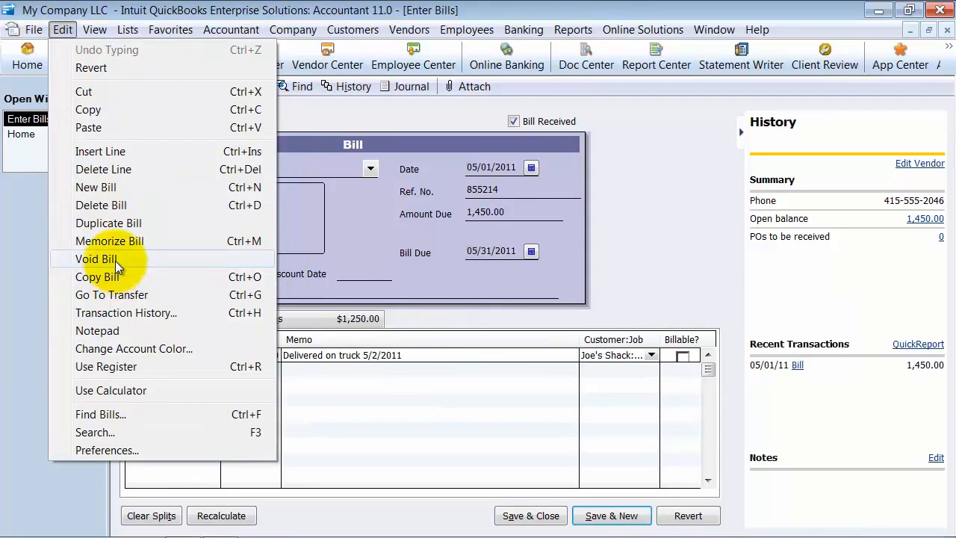
click(517, 297)
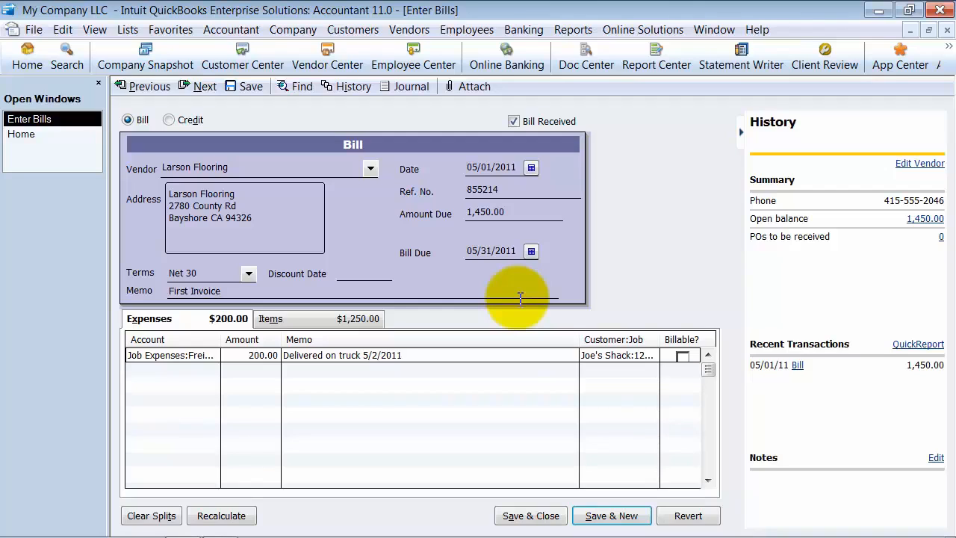
click(252, 355)
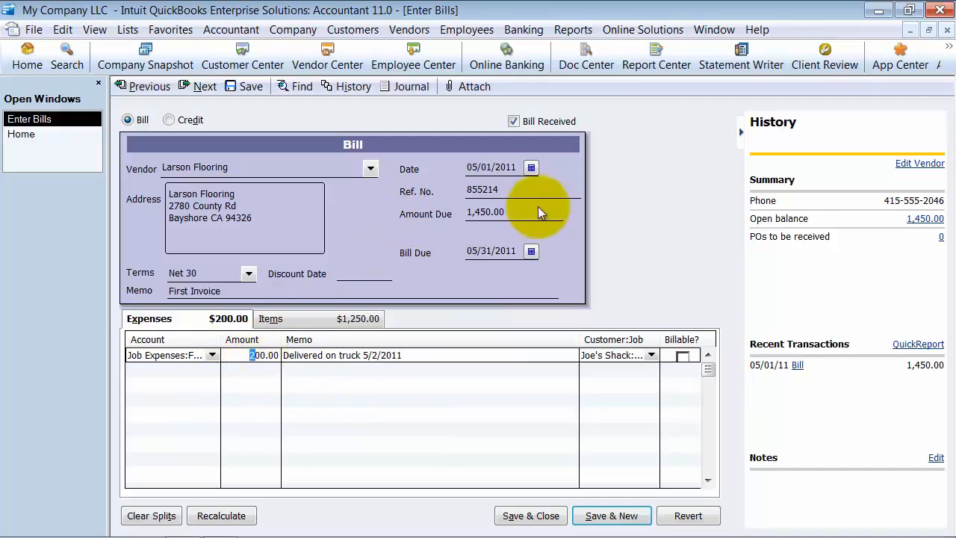
Step: Run a Profit & Loss report covering 05/01/2011 only and narrow its amount column
click(574, 30)
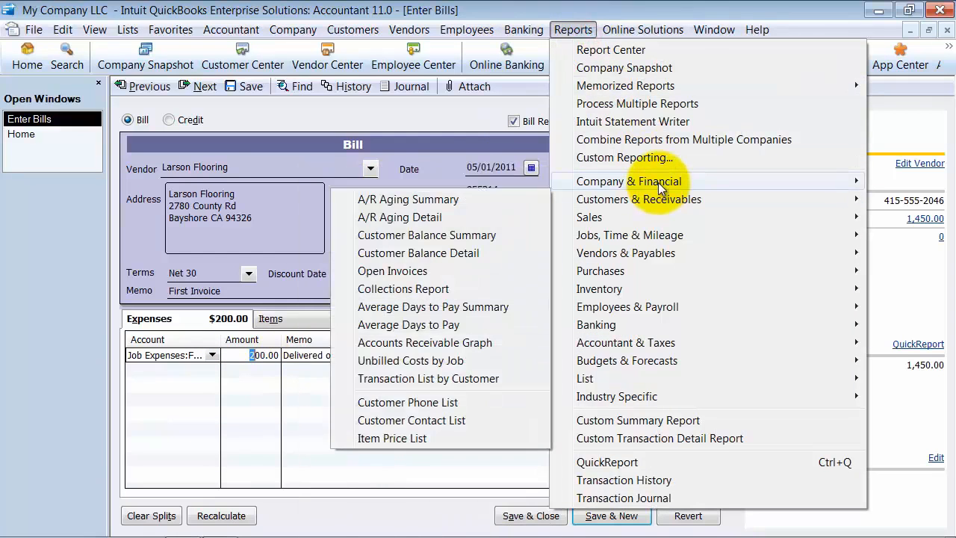
mouse_move(650, 182)
click(420, 175)
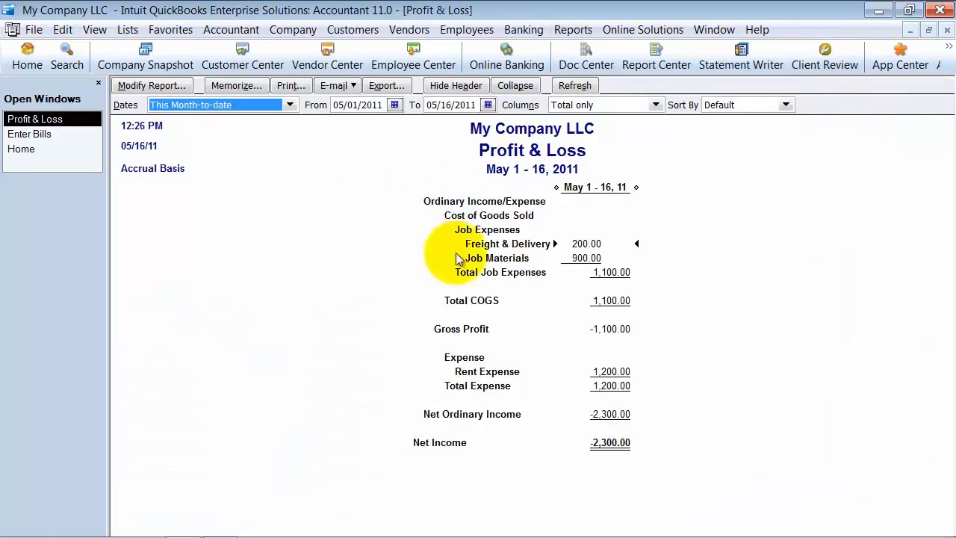
click(452, 104)
text(0501)
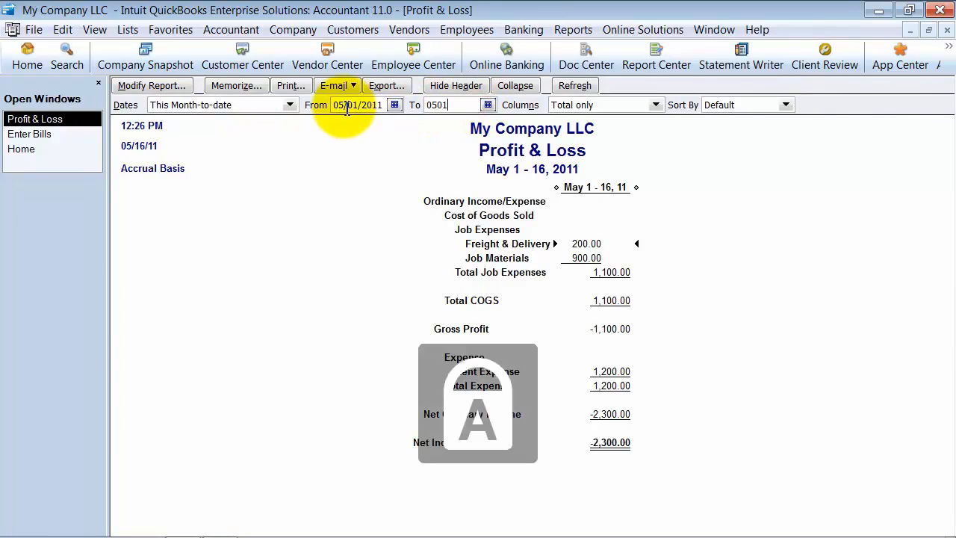
key(Tab)
click(628, 302)
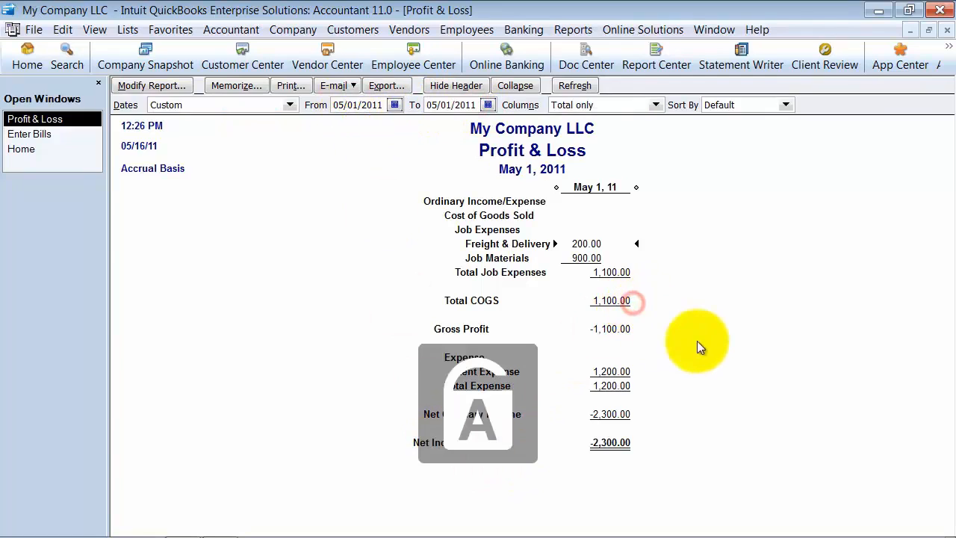
drag(637, 187, 587, 187)
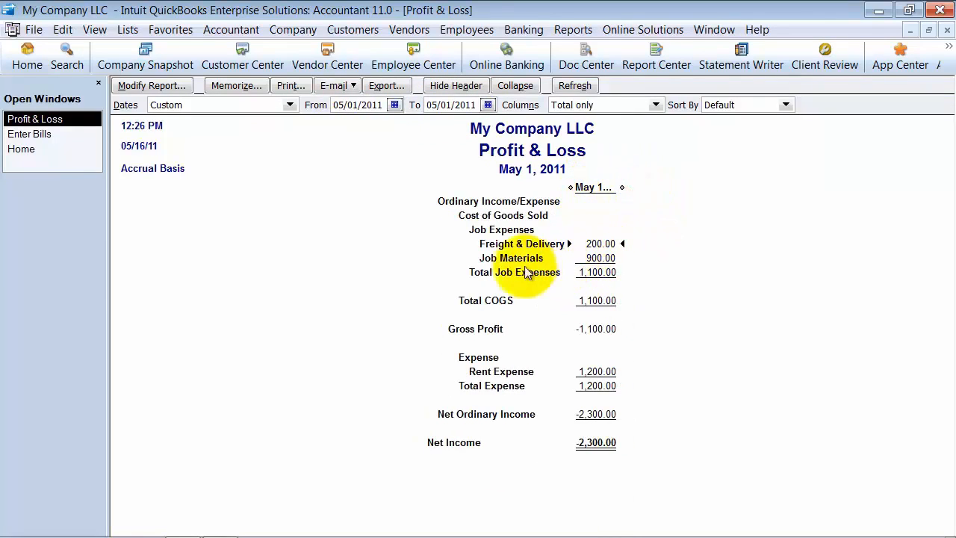
Step: Go back to the Larson Flooring bill and examine its item lines for brass hinges and decking
click(27, 134)
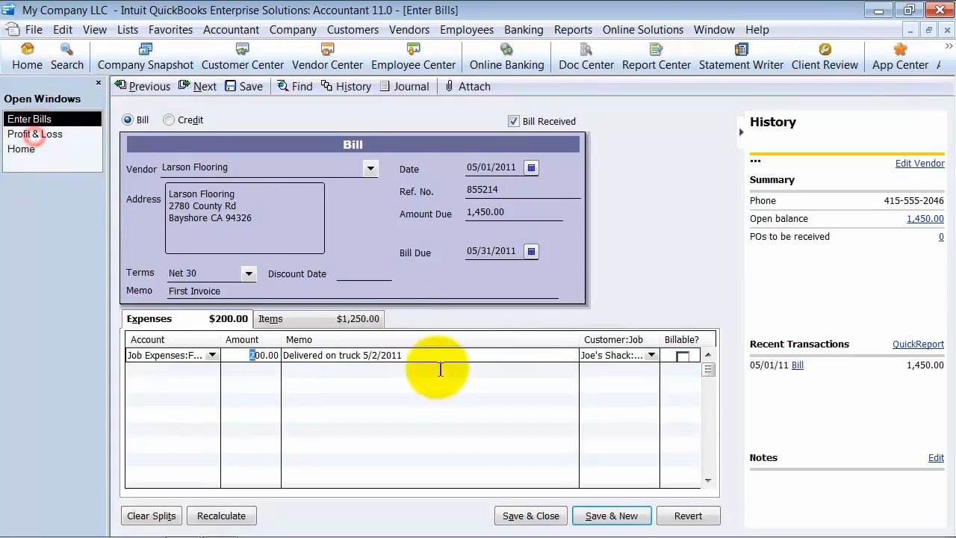
click(271, 319)
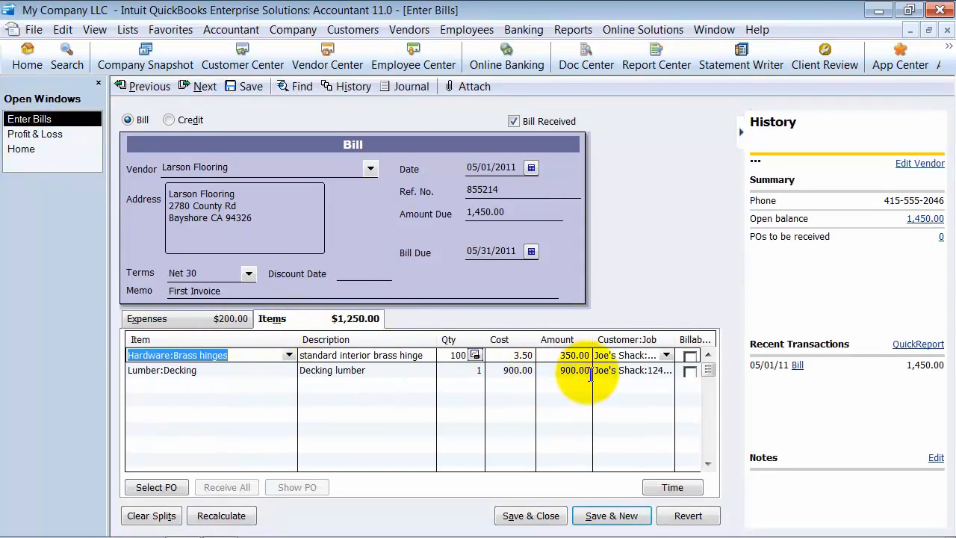
click(241, 369)
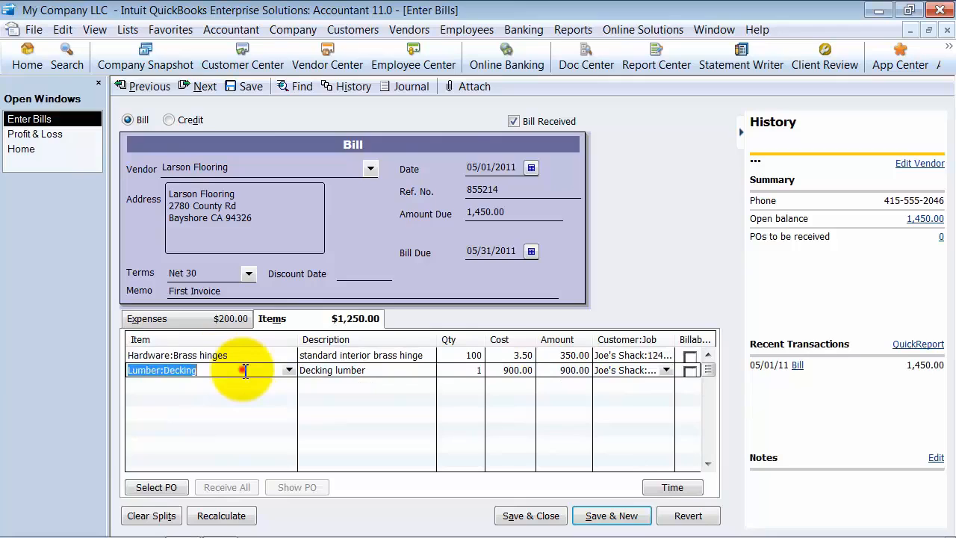
click(290, 371)
click(290, 371)
Step: Set the Freight & Delivery expense amount on the Larson Flooring bill to 300.00
click(216, 319)
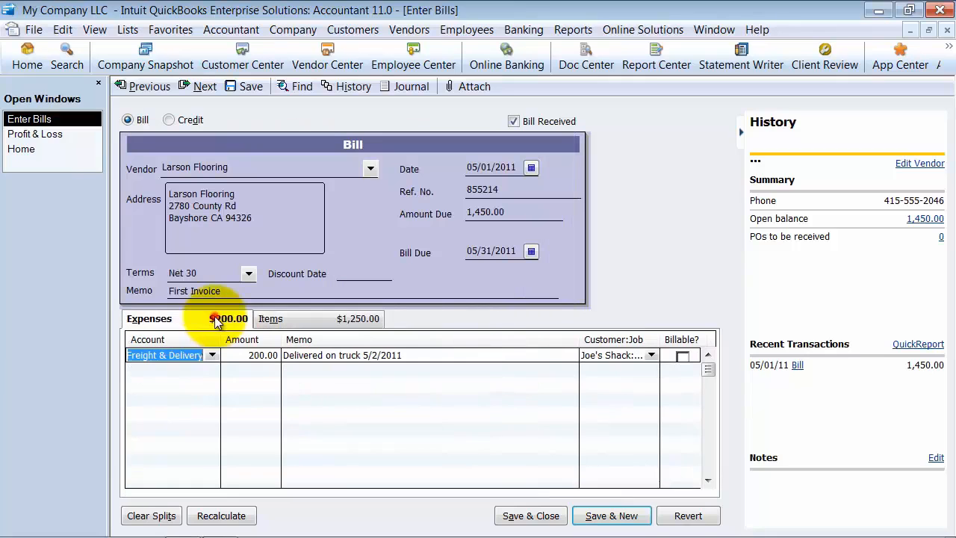
click(246, 355)
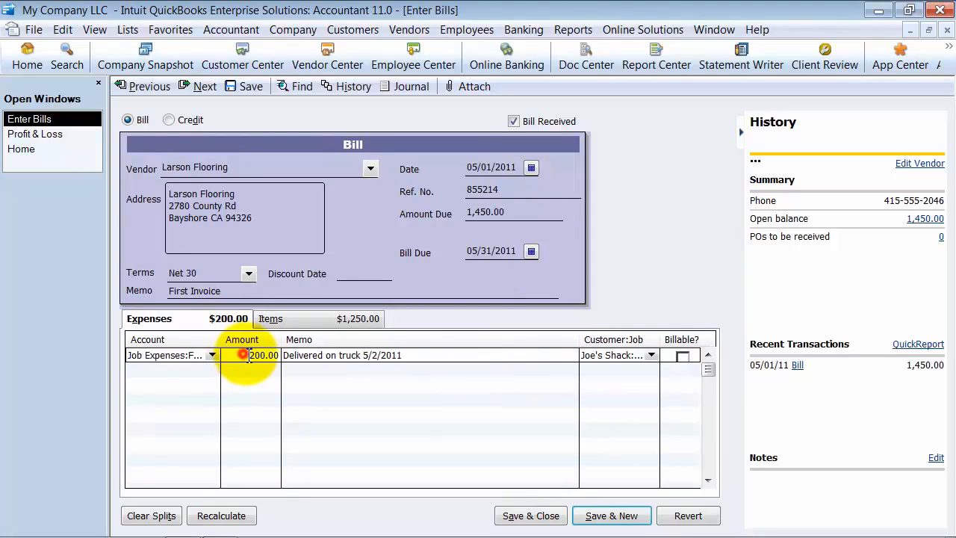
drag(249, 356, 256, 356)
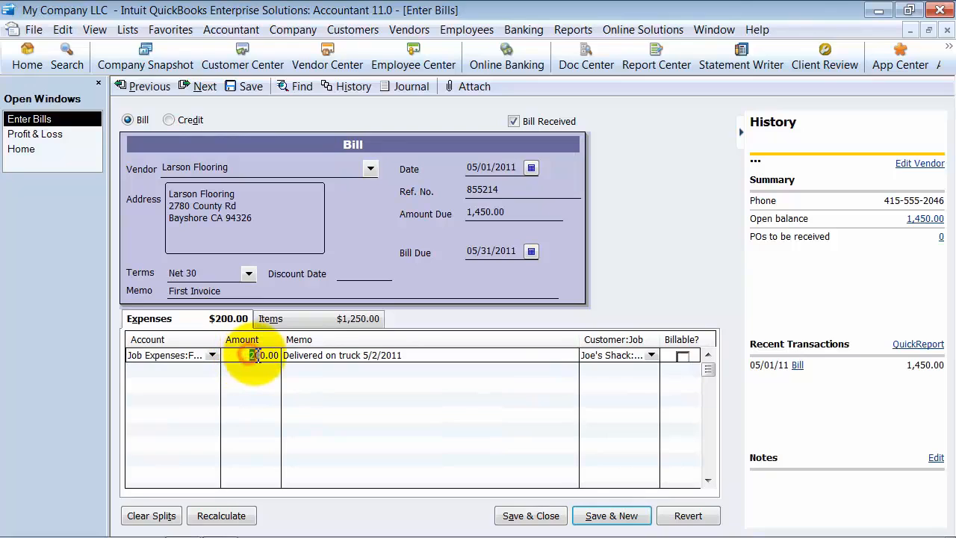
click(261, 319)
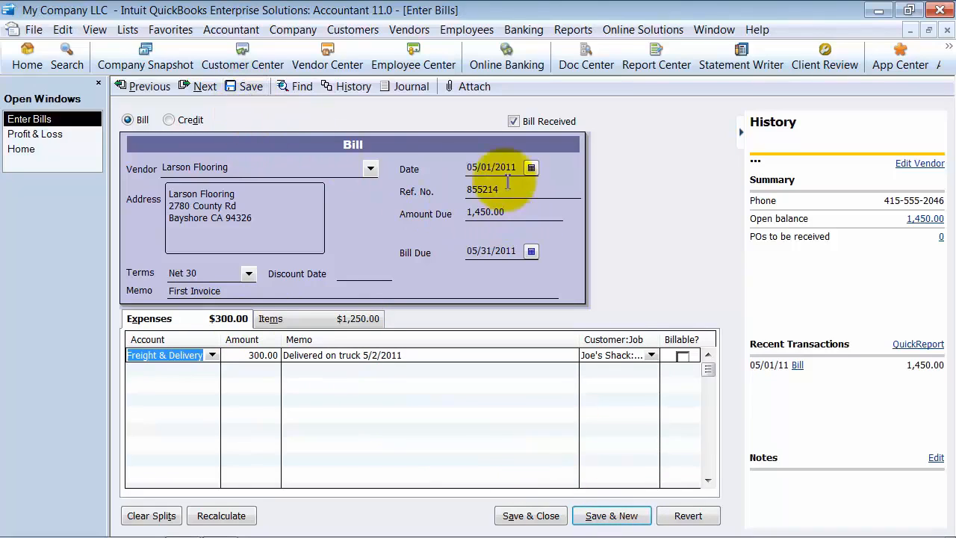
Step: Try to save the changed Larson Flooring bill and recalculate its amount due from the detail lines
click(237, 86)
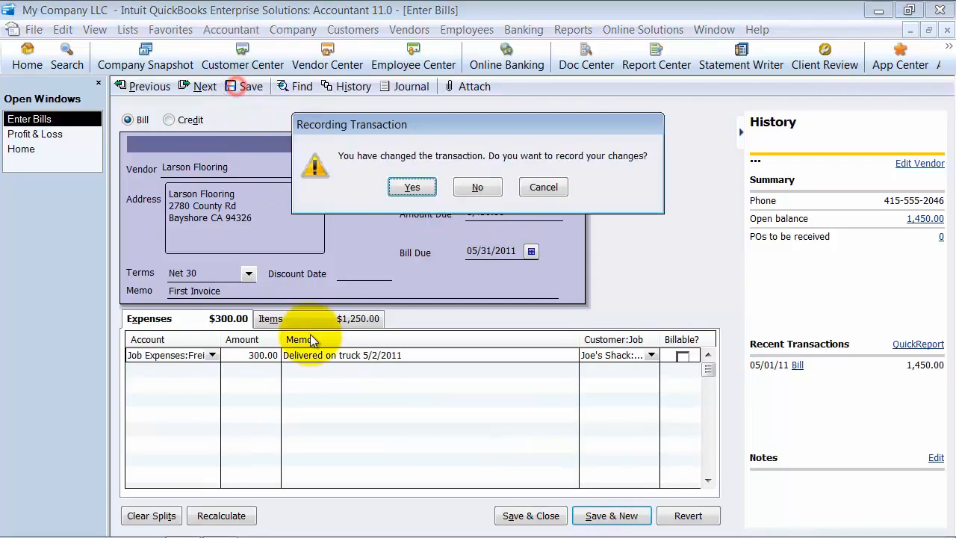
click(408, 189)
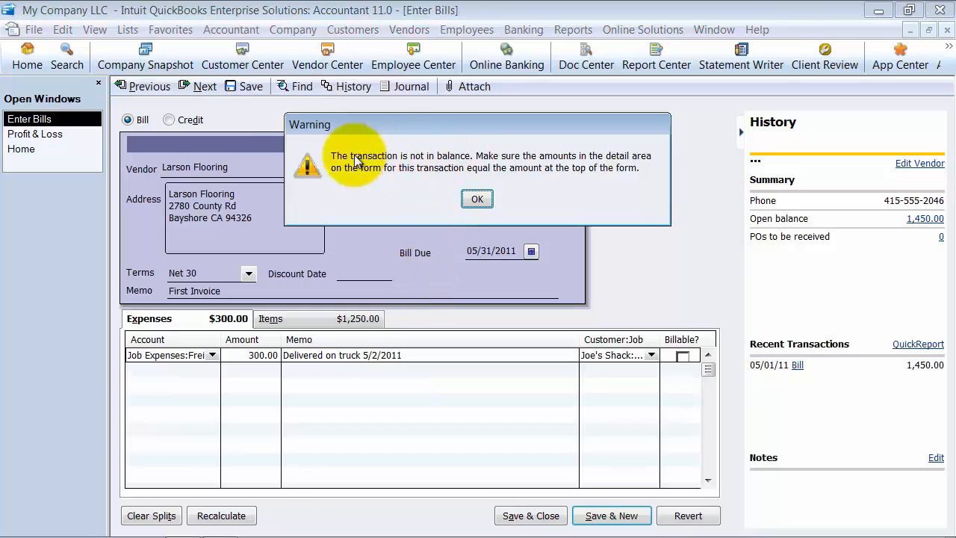
click(477, 199)
click(480, 211)
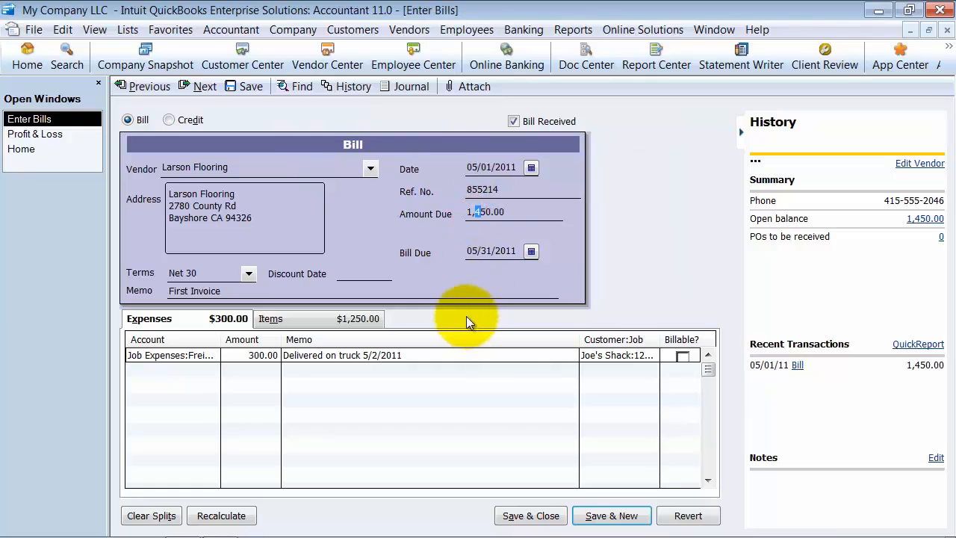
click(221, 517)
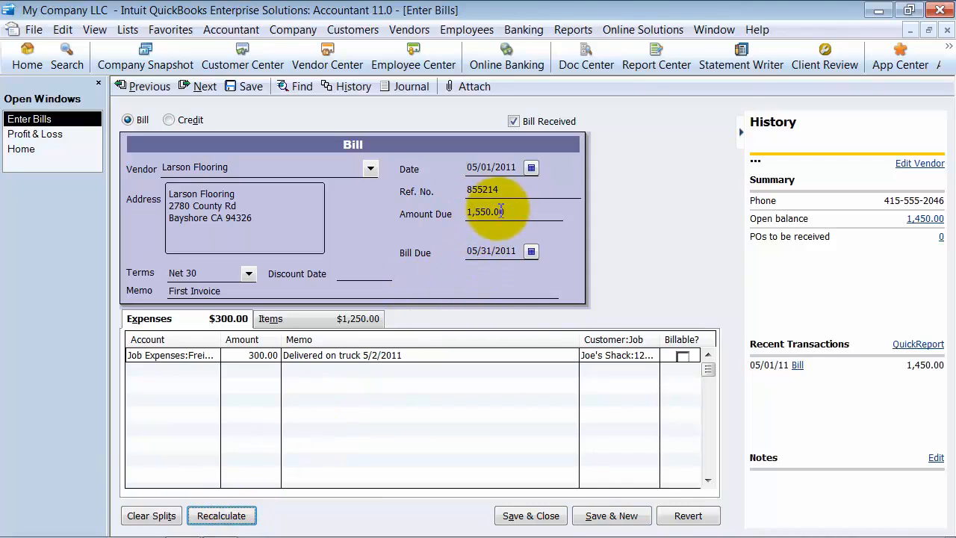
Step: Check the freight expense in the Profit & Loss report and run an A/P Aging Summary report
click(34, 133)
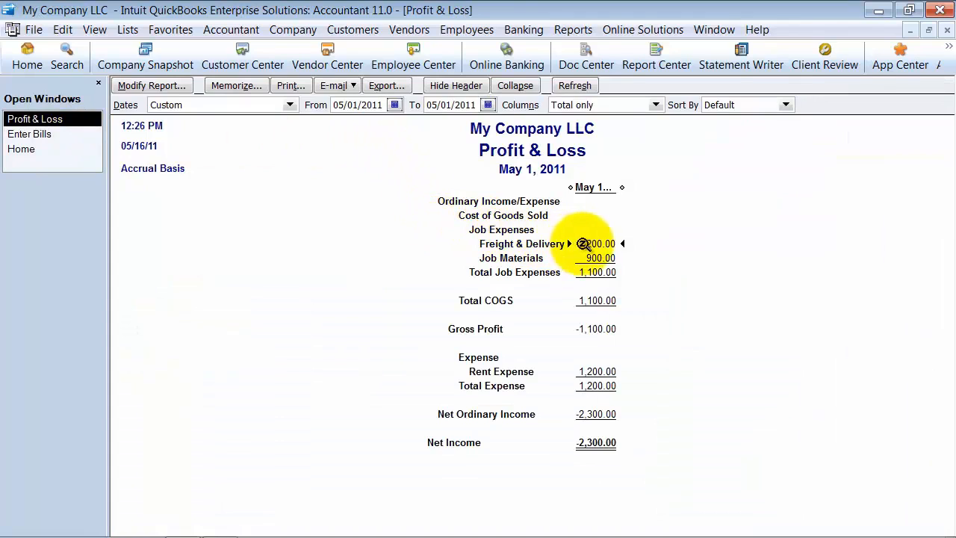
click(33, 138)
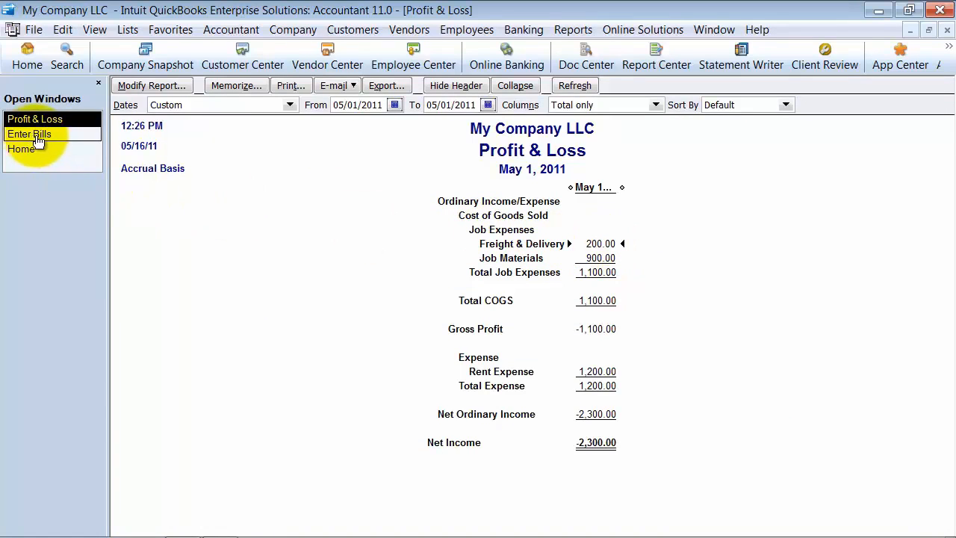
click(573, 30)
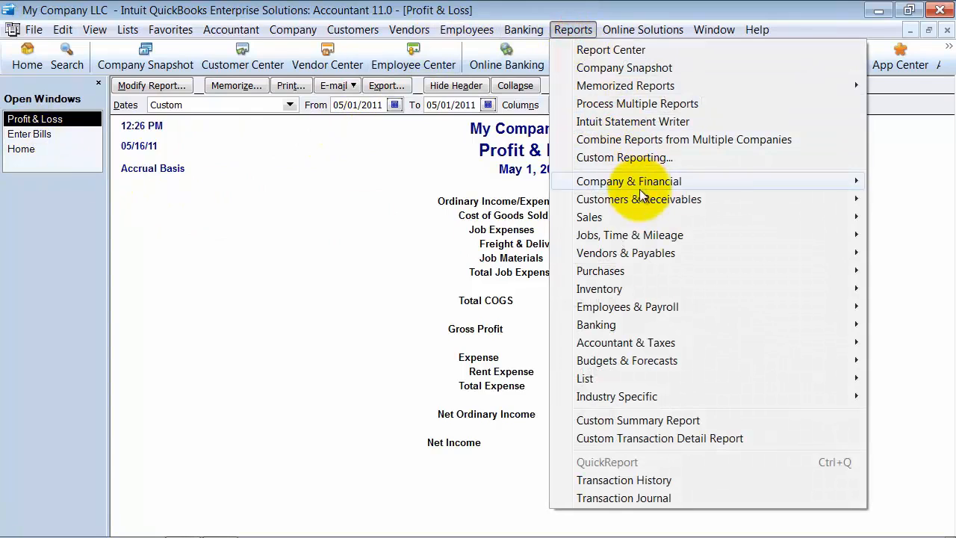
mouse_move(653, 256)
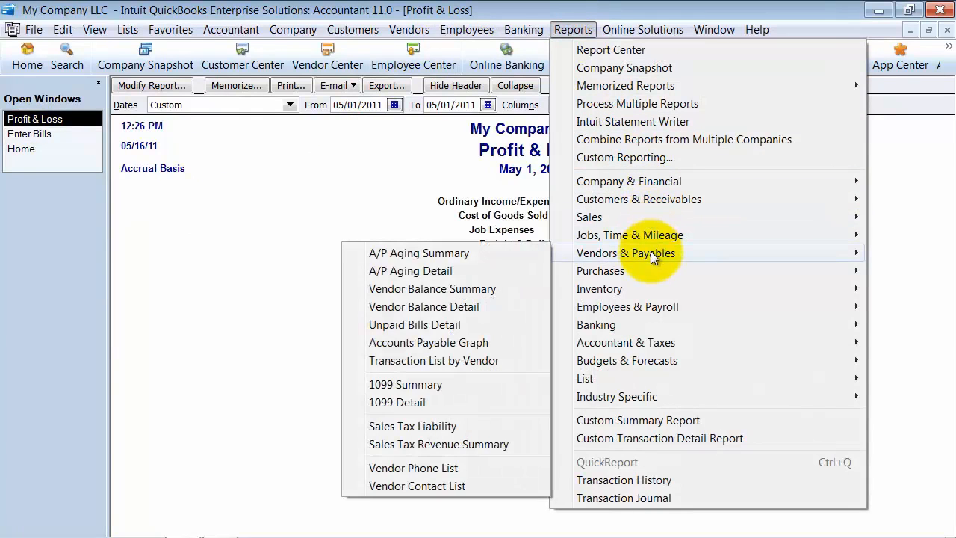
click(496, 253)
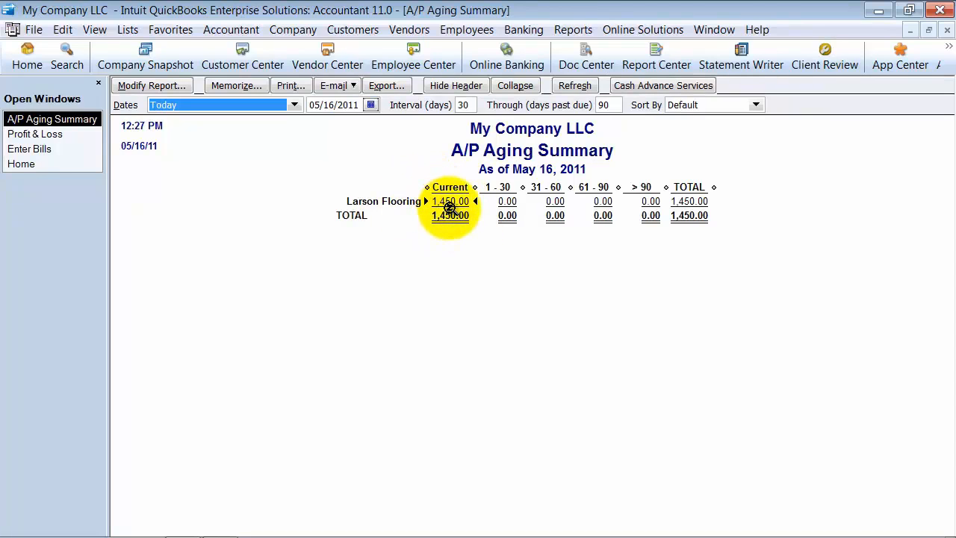
Step: Save the edited Larson Flooring bill and record the changes to the transaction
click(34, 149)
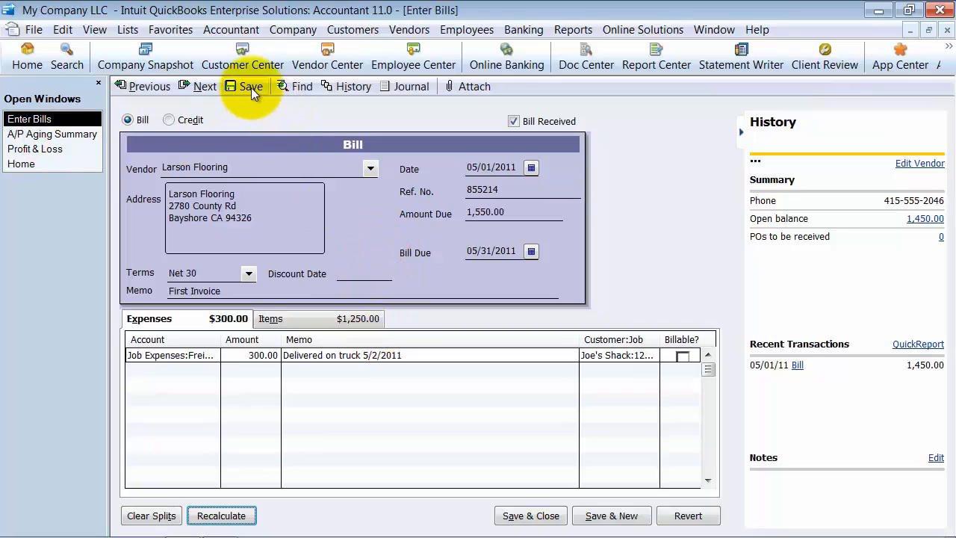
click(251, 88)
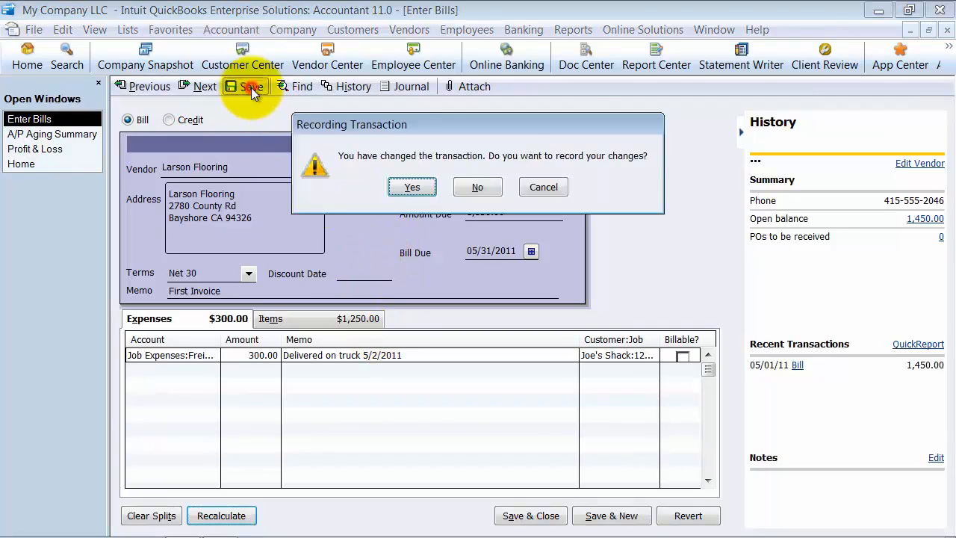
click(413, 188)
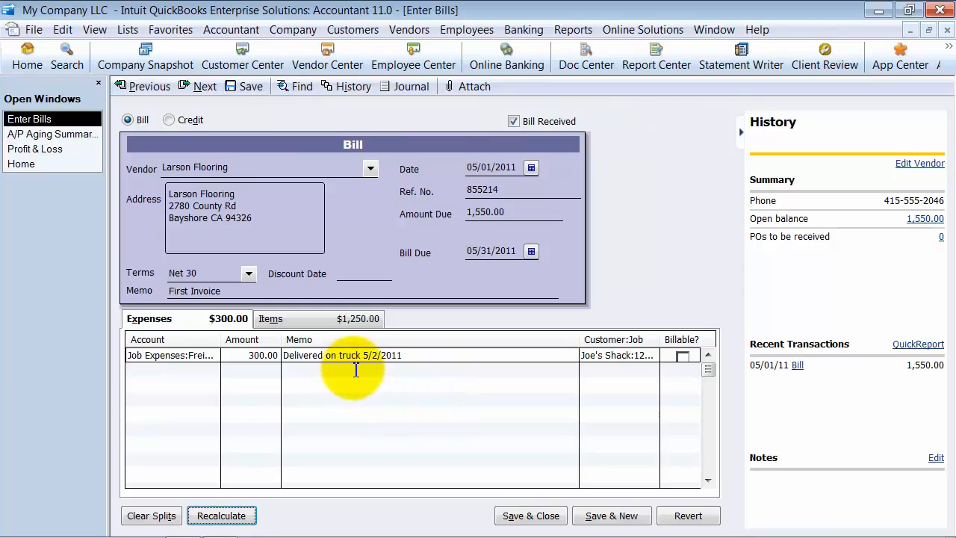
Step: Refresh the A/P Aging Summary with the changed bill data and turn off the refresh prompt for all reports and graphs
click(24, 134)
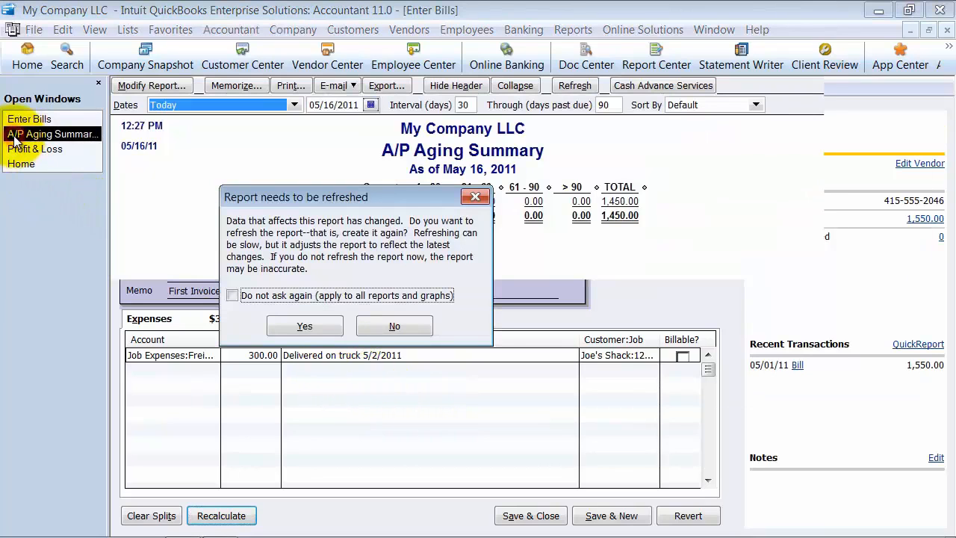
click(291, 295)
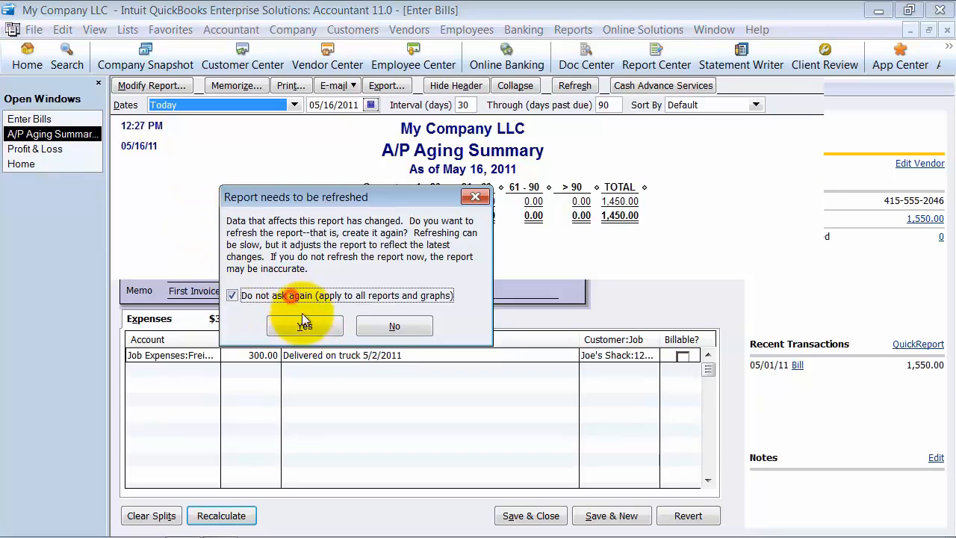
click(304, 324)
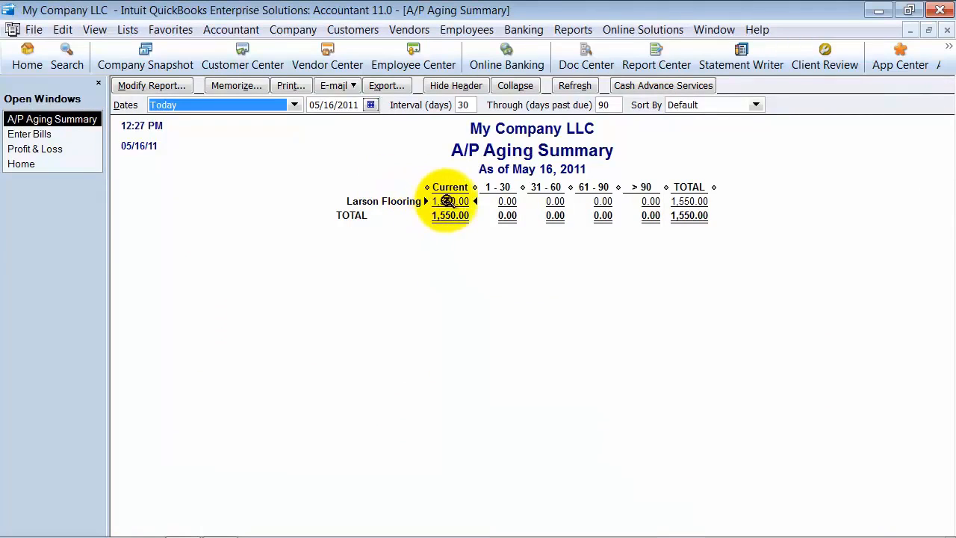
Step: Compare the freight expense in the Profit & Loss report with the Larson Flooring bill
click(69, 151)
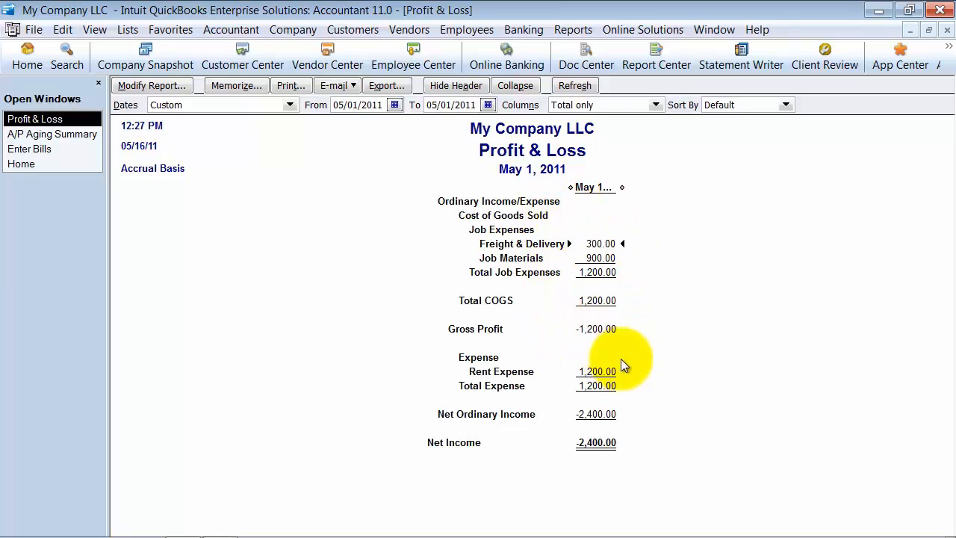
click(64, 149)
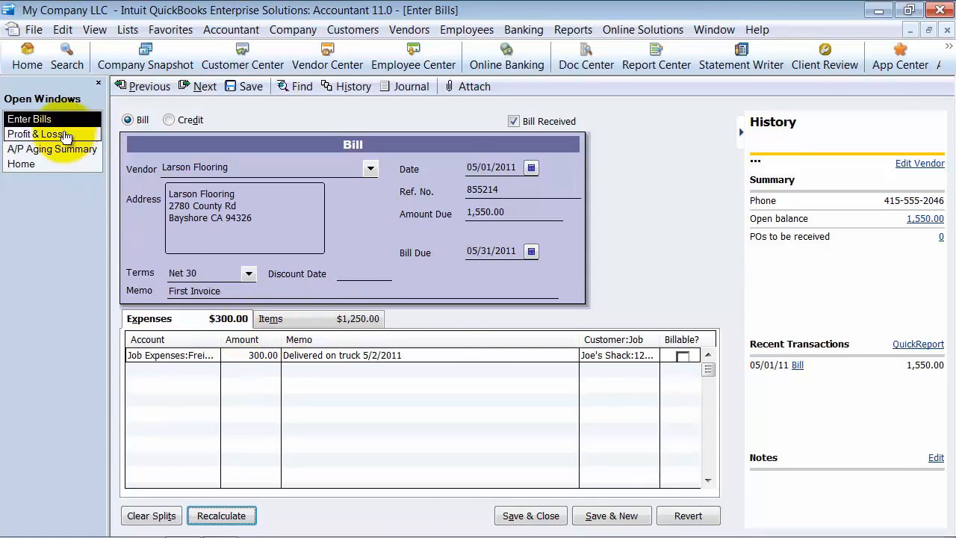
click(38, 134)
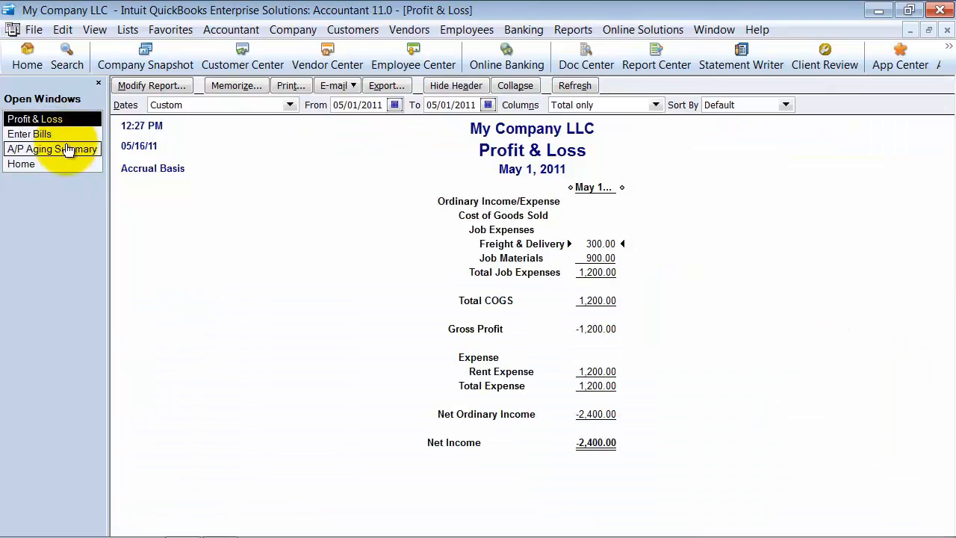